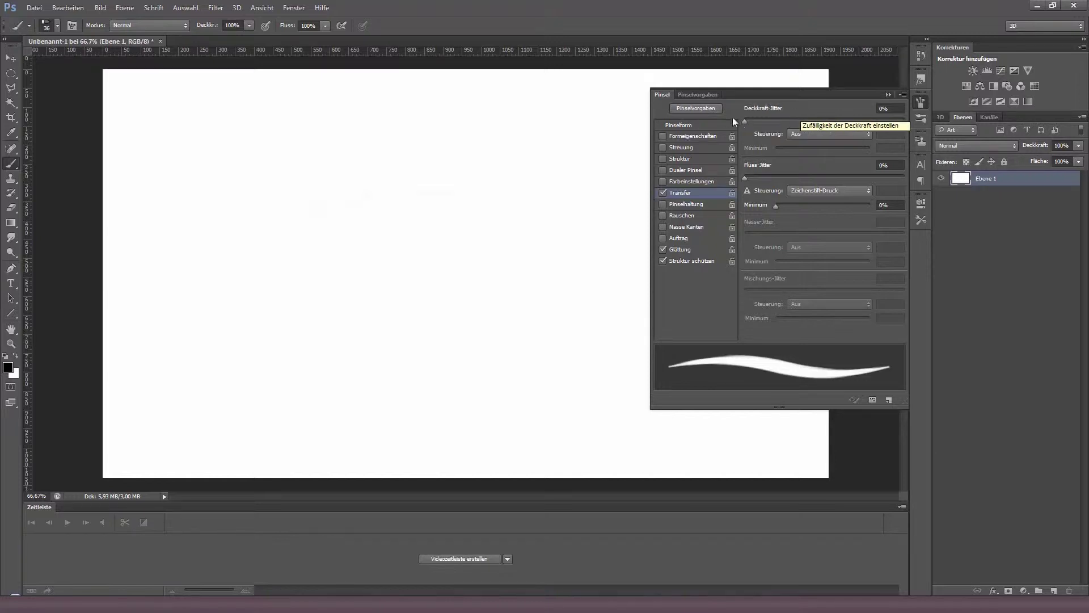
Paint a plain black looping test stroke across the white canvas.
{"action": "mouse_move", "coordinate": [242, 152]}
{"action": "left_mouse_down"}
{"action": "mouse_move", "coordinate": [464, 161]}
{"action": "mouse_move", "coordinate": [331, 192]}
{"action": "mouse_move", "coordinate": [233, 236]}
{"action": "mouse_move", "coordinate": [406, 269]}
{"action": "mouse_move", "coordinate": [277, 313]}
{"action": "mouse_move", "coordinate": [189, 235]}
{"action": "mouse_move", "coordinate": [225, 107]}
{"action": "mouse_move", "coordinate": [354, 88]}
{"action": "mouse_move", "coordinate": [397, 98]}
{"action": "left_mouse_up"}
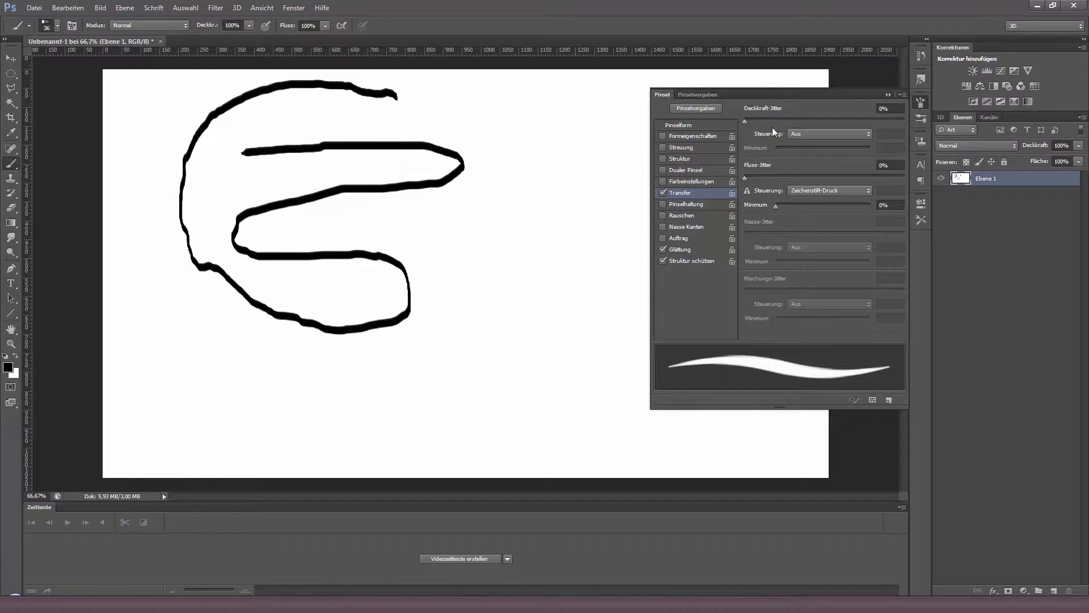
Raise opacity jitter to 100% and paint a streaky looping stroke beside the first.
{"action": "left_click_drag", "start_coordinate": [747, 121], "coordinate": [903, 115]}
{"action": "mouse_move", "coordinate": [539, 124]}
{"action": "left_mouse_down"}
{"action": "mouse_move", "coordinate": [527, 165]}
{"action": "mouse_move", "coordinate": [533, 234]}
{"action": "mouse_move", "coordinate": [475, 225]}
{"action": "mouse_move", "coordinate": [482, 136]}
{"action": "mouse_move", "coordinate": [584, 110]}
{"action": "mouse_move", "coordinate": [607, 153]}
{"action": "mouse_move", "coordinate": [559, 151]}
{"action": "mouse_move", "coordinate": [604, 190]}
{"action": "mouse_move", "coordinate": [605, 233]}
{"action": "mouse_move", "coordinate": [474, 292]}
{"action": "mouse_move", "coordinate": [454, 262]}
{"action": "mouse_move", "coordinate": [420, 258]}
{"action": "mouse_move", "coordinate": [496, 320]}
{"action": "mouse_move", "coordinate": [579, 338]}
{"action": "mouse_move", "coordinate": [407, 358]}
{"action": "left_mouse_up"}
Set opacity jitter to about 66%, paint a long streaky lower stroke, and leave its control off.
{"action": "left_click_drag", "start_coordinate": [838, 121], "coordinate": [830, 118]}
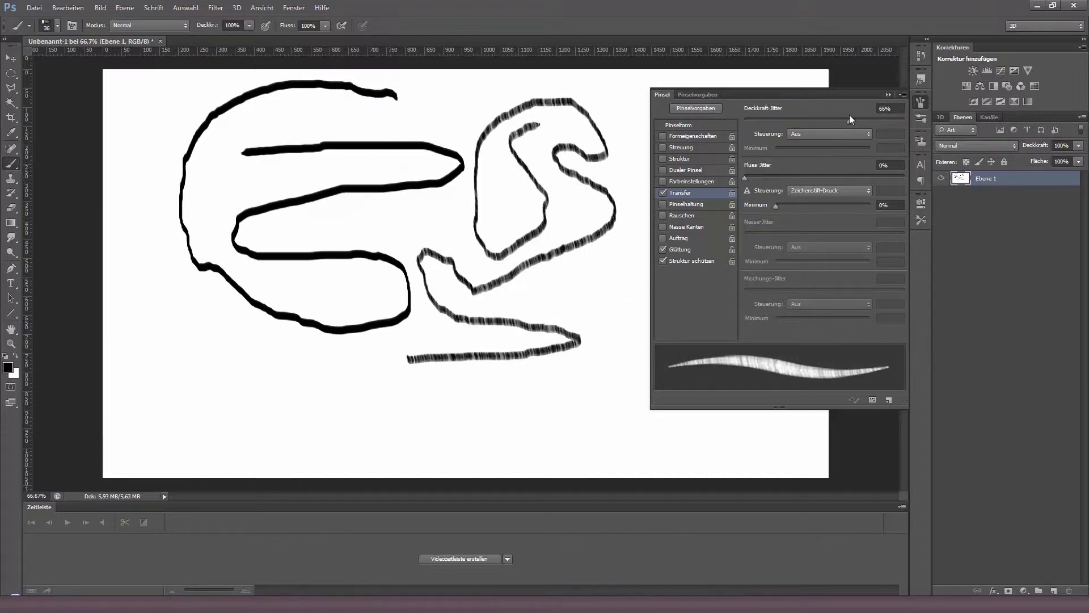
{"action": "left_click_drag", "start_coordinate": [606, 397], "coordinate": [251, 420]}
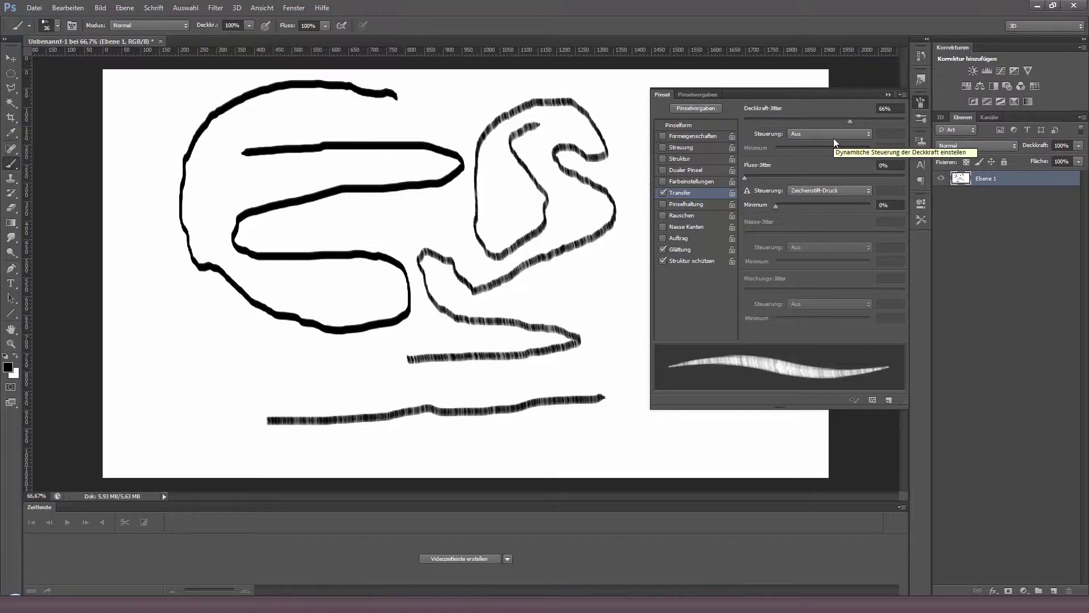
{"action": "left_click", "coordinate": [806, 133]}
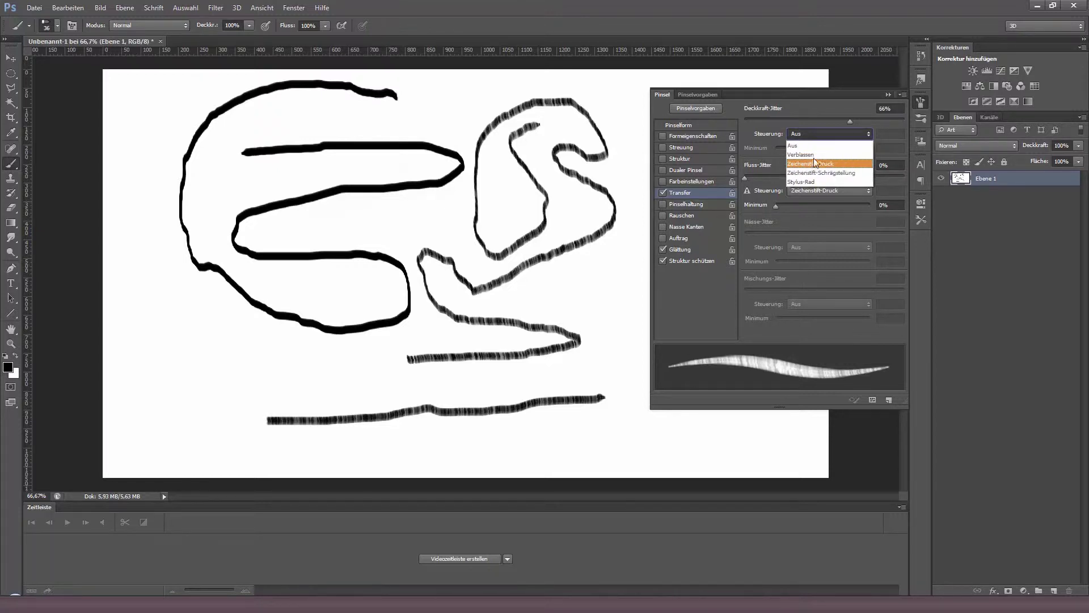
{"action": "left_click", "coordinate": [819, 134]}
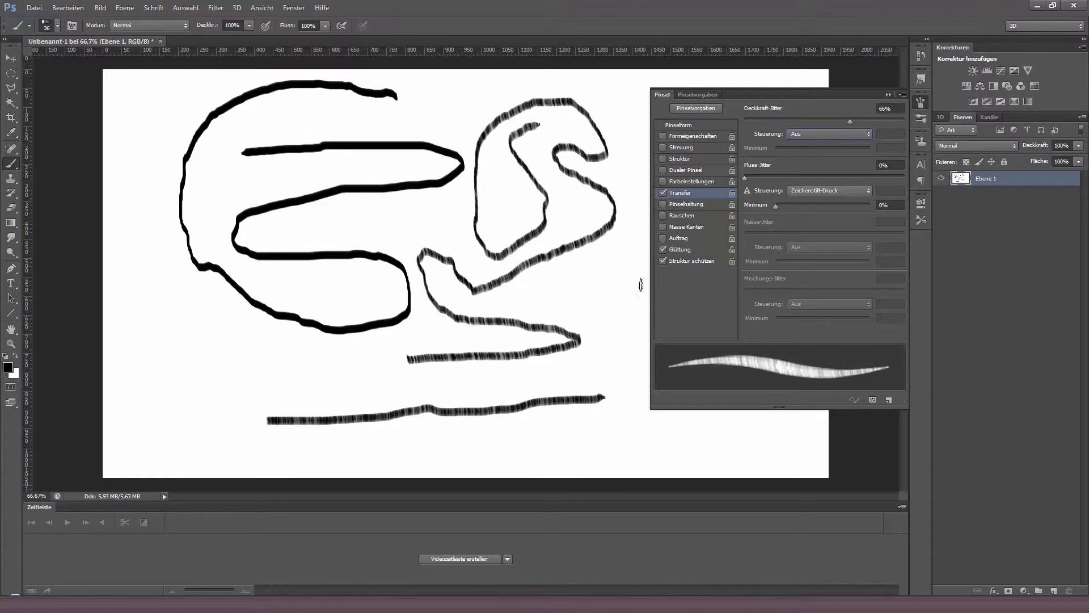
Test flow jitter with a short stroke, reset it to 0%, and enable brush pose.
{"action": "left_click_drag", "start_coordinate": [747, 177], "coordinate": [839, 176]}
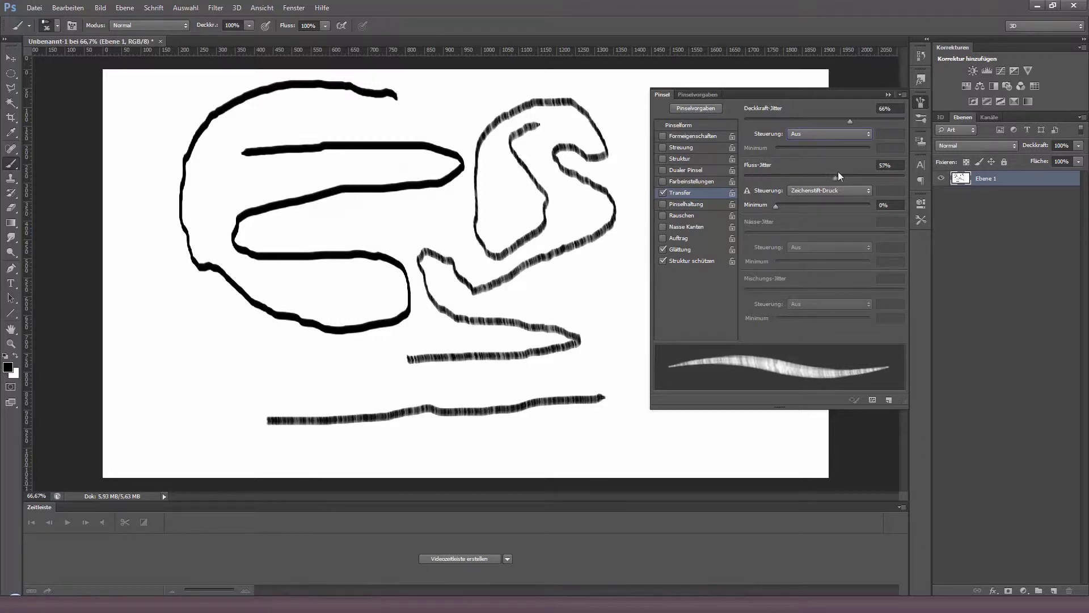
{"action": "left_click_drag", "start_coordinate": [595, 288], "coordinate": [581, 292]}
{"action": "left_click_drag", "start_coordinate": [838, 177], "coordinate": [733, 178]}
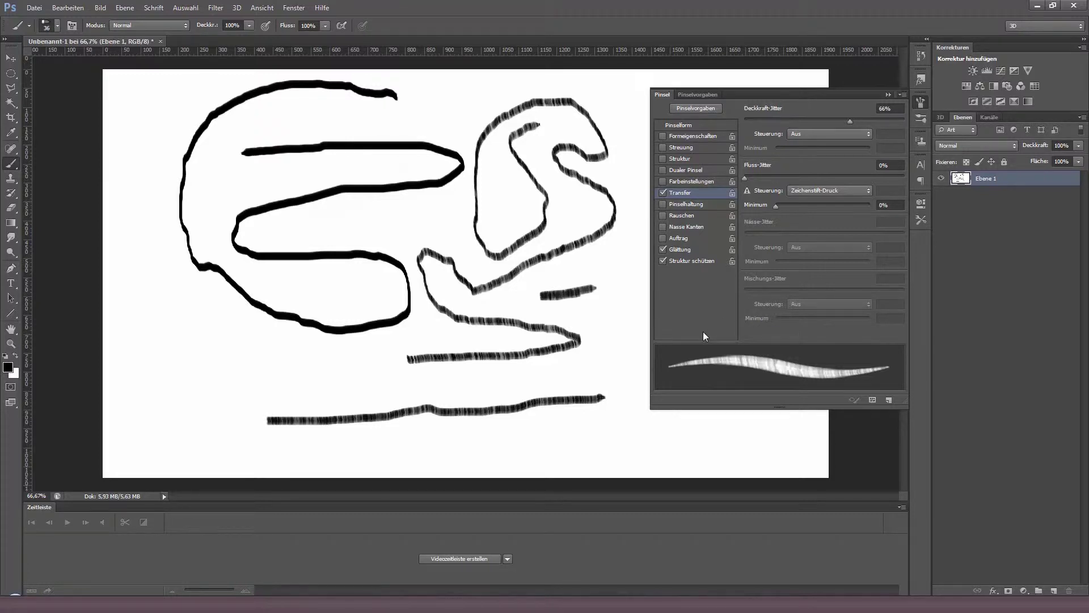
{"action": "left_click", "coordinate": [690, 204]}
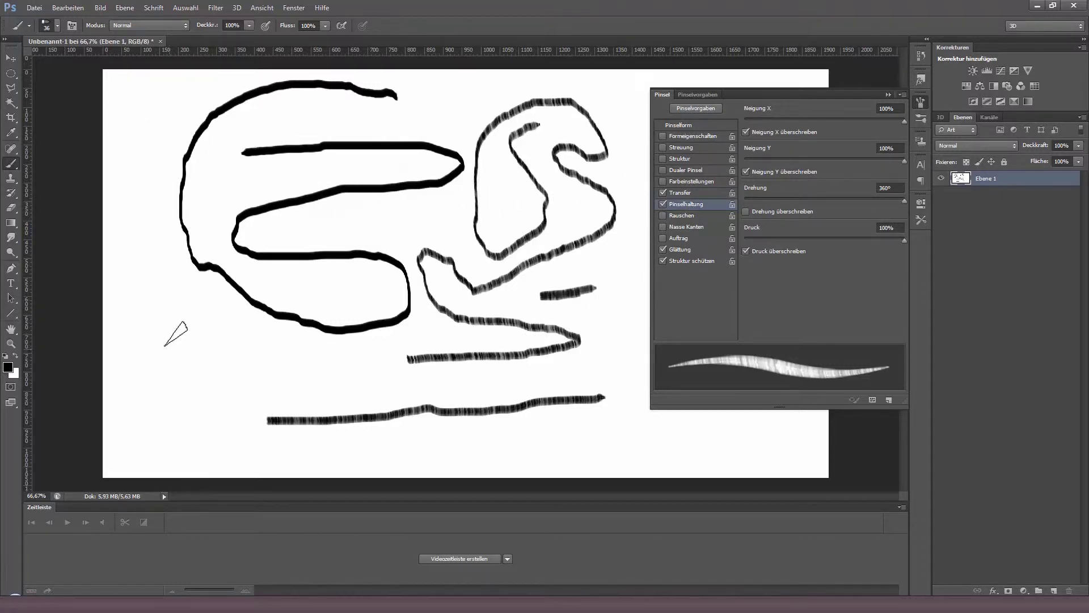
Tilt the brush fully along X and paint four tilted flat-brush test strokes.
{"action": "left_click_drag", "start_coordinate": [828, 121], "coordinate": [745, 121]}
{"action": "left_click_drag", "start_coordinate": [850, 162], "coordinate": [904, 161]}
{"action": "left_click_drag", "start_coordinate": [600, 309], "coordinate": [631, 366]}
{"action": "left_click_drag", "start_coordinate": [165, 369], "coordinate": [236, 356]}
{"action": "left_click_drag", "start_coordinate": [149, 222], "coordinate": [146, 286]}
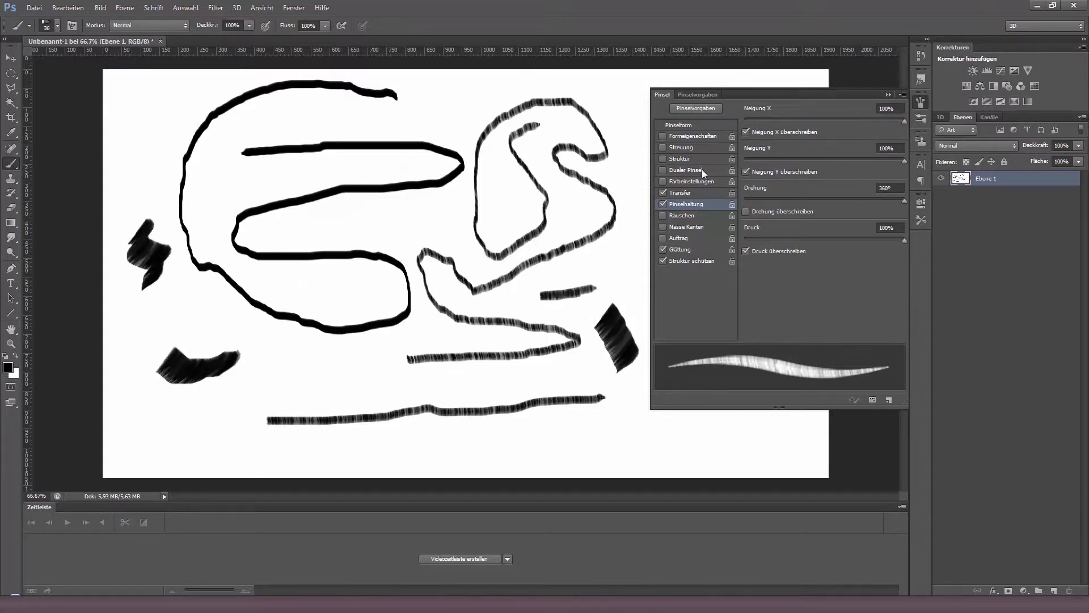
Change the brush's Y tilt and paint four more tilted strokes around the canvas.
{"action": "left_click_drag", "start_coordinate": [835, 160], "coordinate": [790, 160]}
{"action": "left_click_drag", "start_coordinate": [624, 99], "coordinate": [629, 162]}
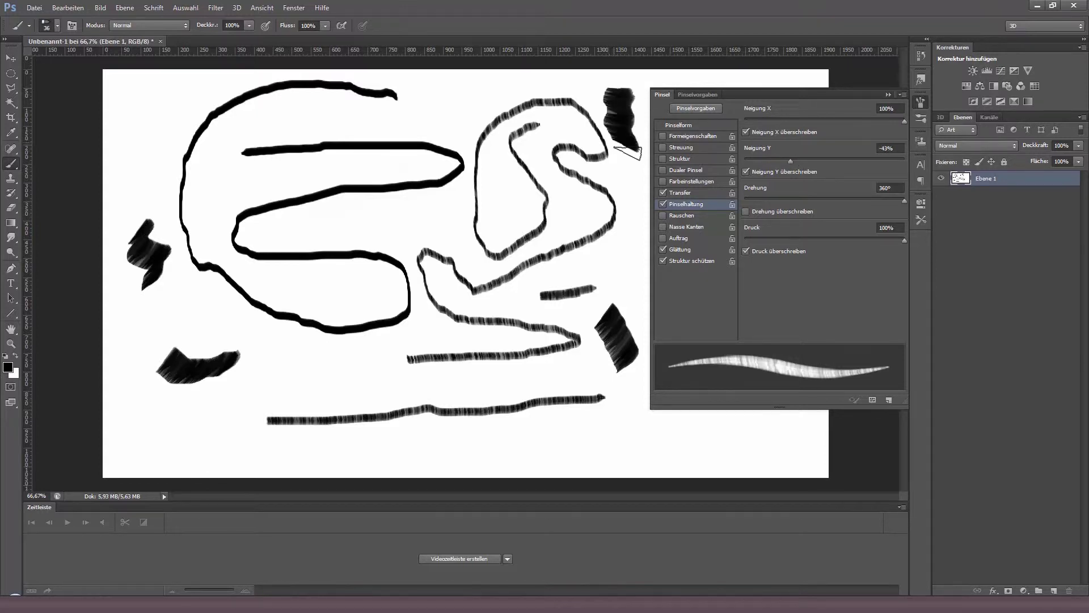
{"action": "left_click_drag", "start_coordinate": [658, 428], "coordinate": [546, 451]}
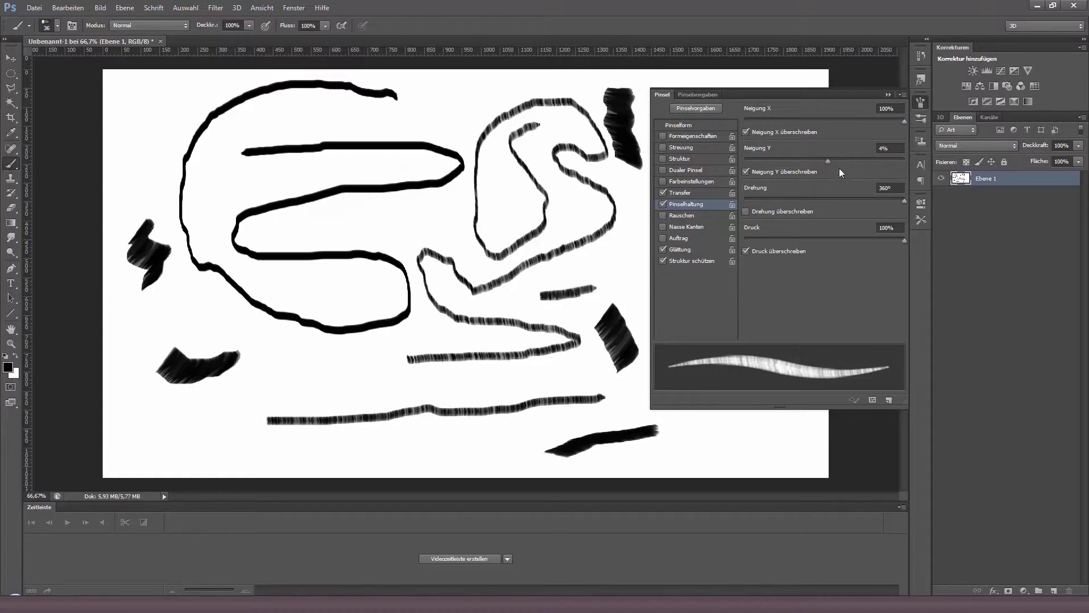
{"action": "left_click_drag", "start_coordinate": [298, 338], "coordinate": [309, 384]}
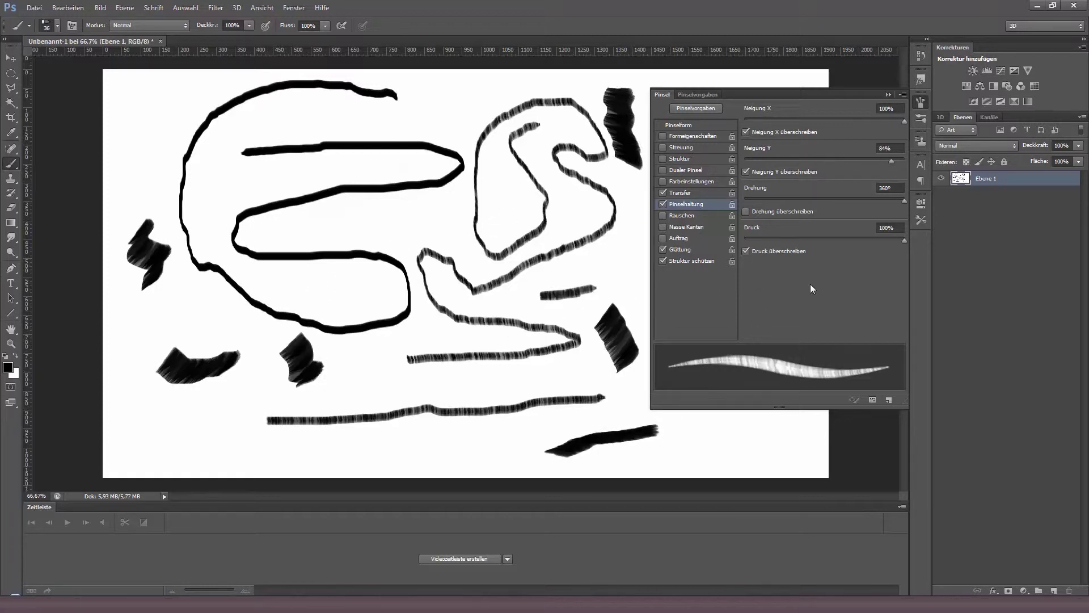
{"action": "left_click_drag", "start_coordinate": [319, 177], "coordinate": [387, 166]}
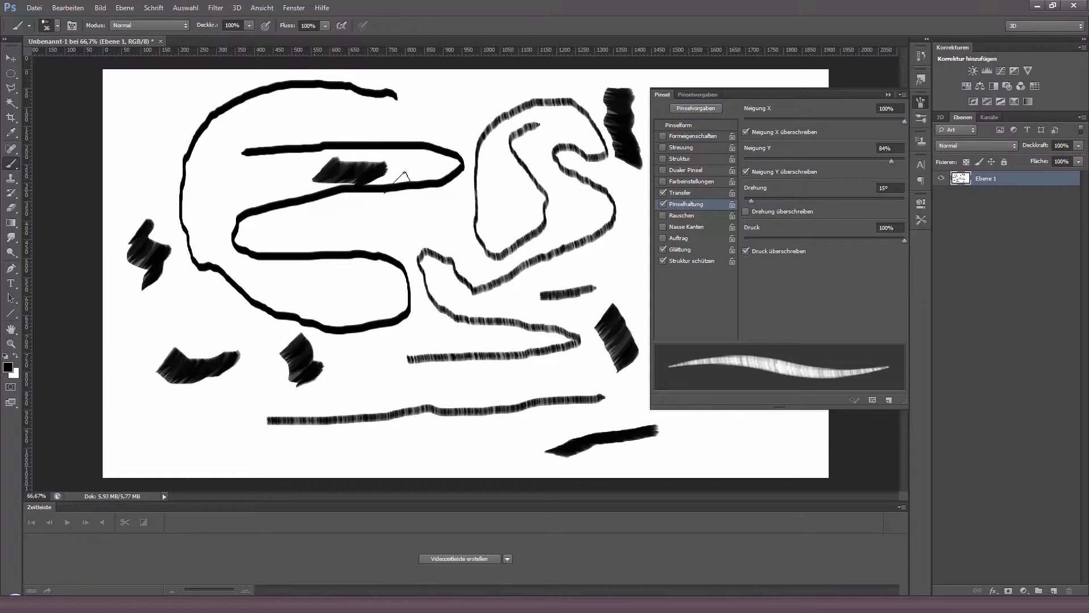
Paint a faint low-pressure grey stroke, add broad strokes with Noise on, then enable Wet Edges.
{"action": "mouse_move", "coordinate": [146, 173]}
{"action": "left_mouse_down"}
{"action": "mouse_move", "coordinate": [285, 243]}
{"action": "mouse_move", "coordinate": [493, 217]}
{"action": "mouse_move", "coordinate": [354, 248]}
{"action": "mouse_move", "coordinate": [462, 205]}
{"action": "mouse_move", "coordinate": [542, 243]}
{"action": "mouse_move", "coordinate": [525, 318]}
{"action": "mouse_move", "coordinate": [574, 376]}
{"action": "left_mouse_up"}
{"action": "left_click", "coordinate": [663, 215]}
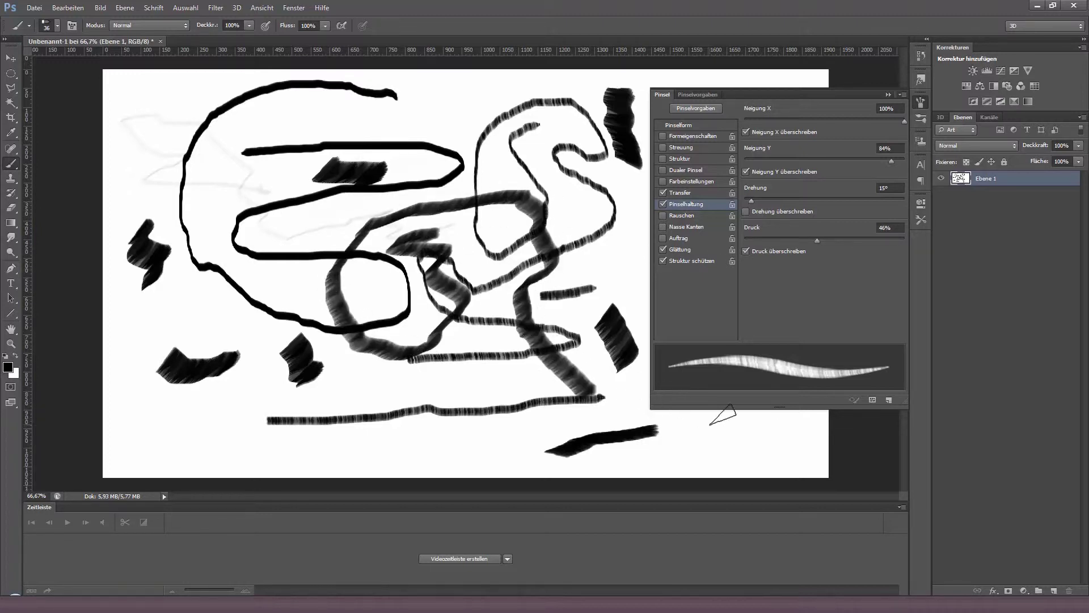
{"action": "mouse_move", "coordinate": [510, 403]}
{"action": "left_mouse_down"}
{"action": "mouse_move", "coordinate": [196, 437]}
{"action": "mouse_move", "coordinate": [236, 370]}
{"action": "mouse_move", "coordinate": [216, 245]}
{"action": "mouse_move", "coordinate": [191, 208]}
{"action": "mouse_move", "coordinate": [219, 126]}
{"action": "mouse_move", "coordinate": [345, 104]}
{"action": "mouse_move", "coordinate": [444, 135]}
{"action": "mouse_move", "coordinate": [457, 162]}
{"action": "mouse_move", "coordinate": [482, 119]}
{"action": "mouse_move", "coordinate": [527, 91]}
{"action": "mouse_move", "coordinate": [553, 94]}
{"action": "left_mouse_up"}
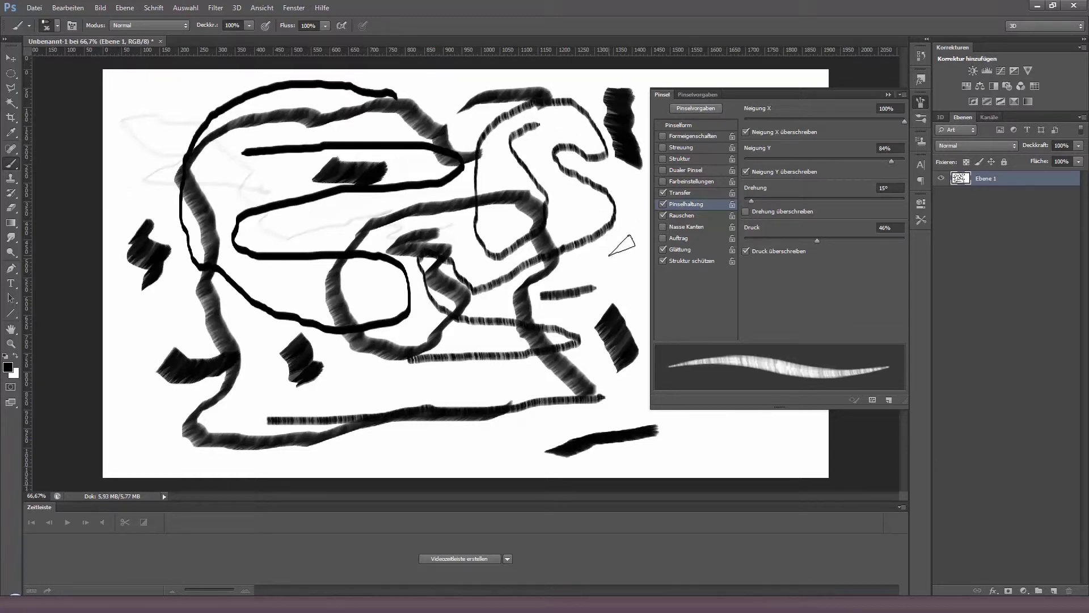
{"action": "left_click", "coordinate": [662, 226]}
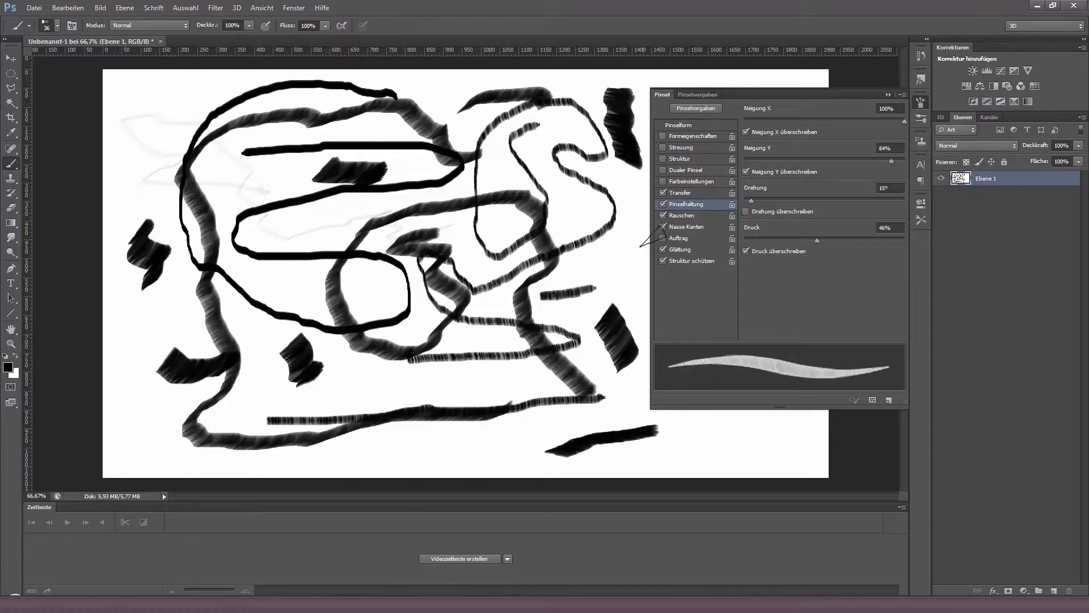
Paint wet-edged grey strokes along the bottom, upper left and a U-shape, then enable Build-up.
{"action": "left_click_drag", "start_coordinate": [372, 443], "coordinate": [792, 449]}
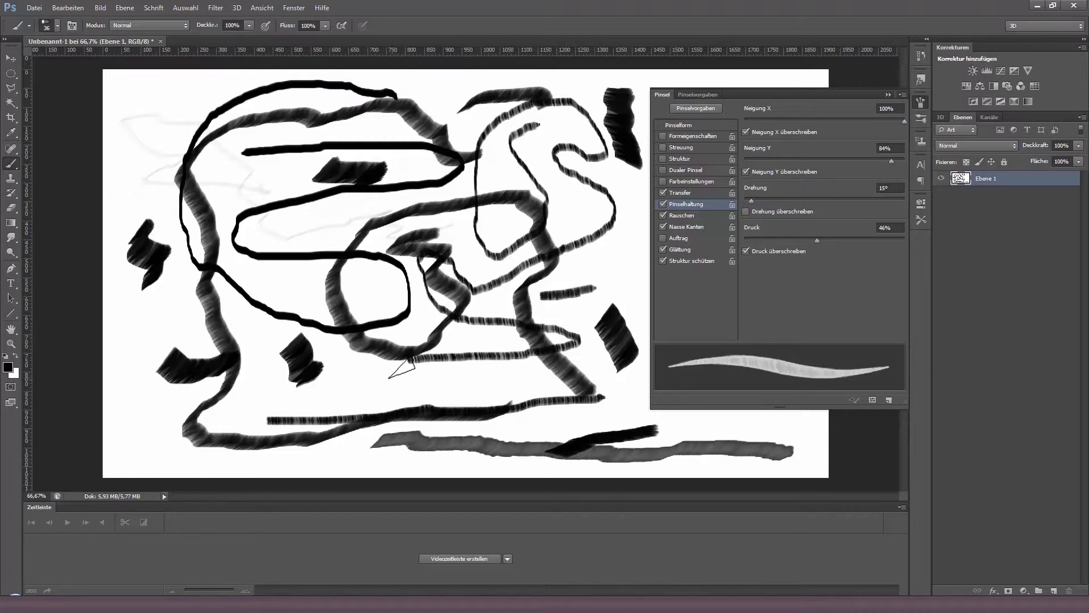
{"action": "left_click_drag", "start_coordinate": [125, 93], "coordinate": [139, 130]}
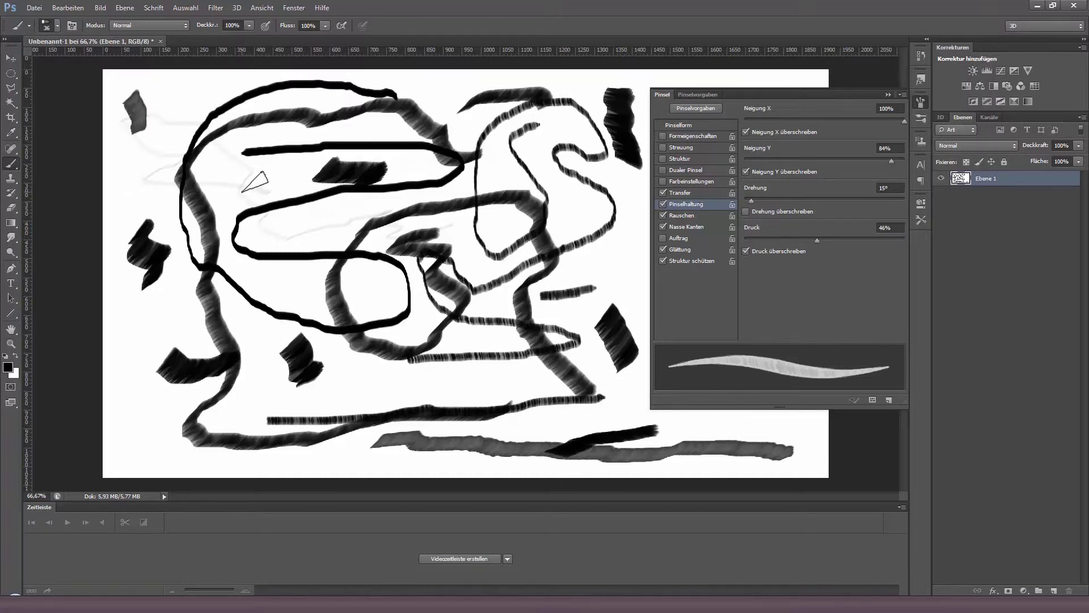
{"action": "mouse_move", "coordinate": [227, 162]}
{"action": "left_mouse_down"}
{"action": "mouse_move", "coordinate": [252, 190]}
{"action": "mouse_move", "coordinate": [267, 159]}
{"action": "mouse_move", "coordinate": [252, 173]}
{"action": "mouse_move", "coordinate": [233, 150]}
{"action": "mouse_move", "coordinate": [258, 169]}
{"action": "left_mouse_up"}
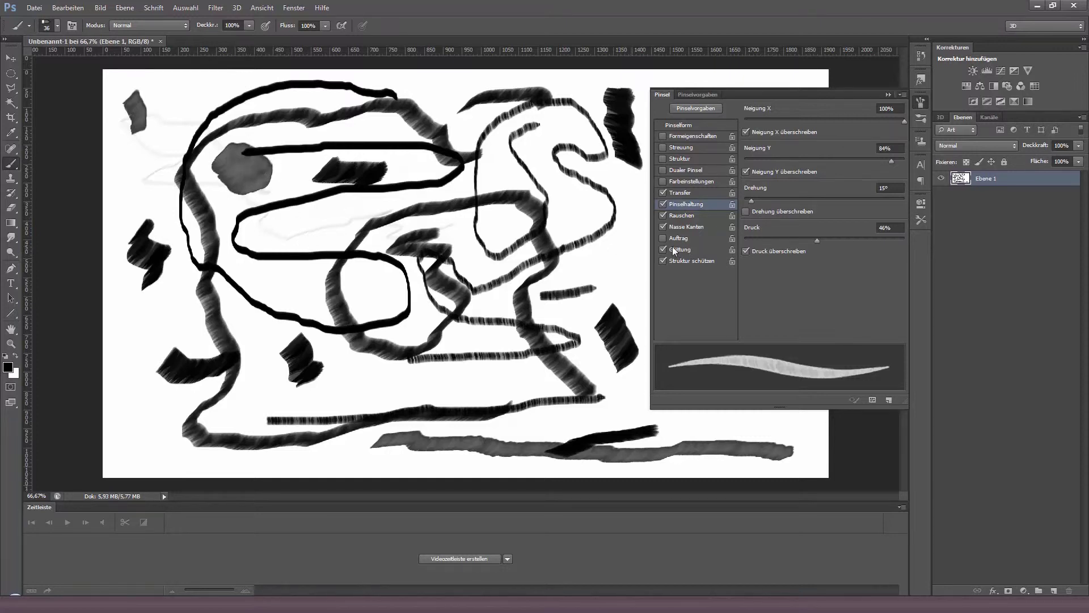
{"action": "left_click", "coordinate": [341, 24]}
Compare grey test strokes with Smoothing turned off and then back on.
{"action": "left_click_drag", "start_coordinate": [618, 243], "coordinate": [613, 290]}
{"action": "left_click", "coordinate": [663, 250]}
{"action": "mouse_move", "coordinate": [645, 203]}
{"action": "left_mouse_down"}
{"action": "mouse_move", "coordinate": [574, 200]}
{"action": "mouse_move", "coordinate": [553, 166]}
{"action": "left_mouse_up"}
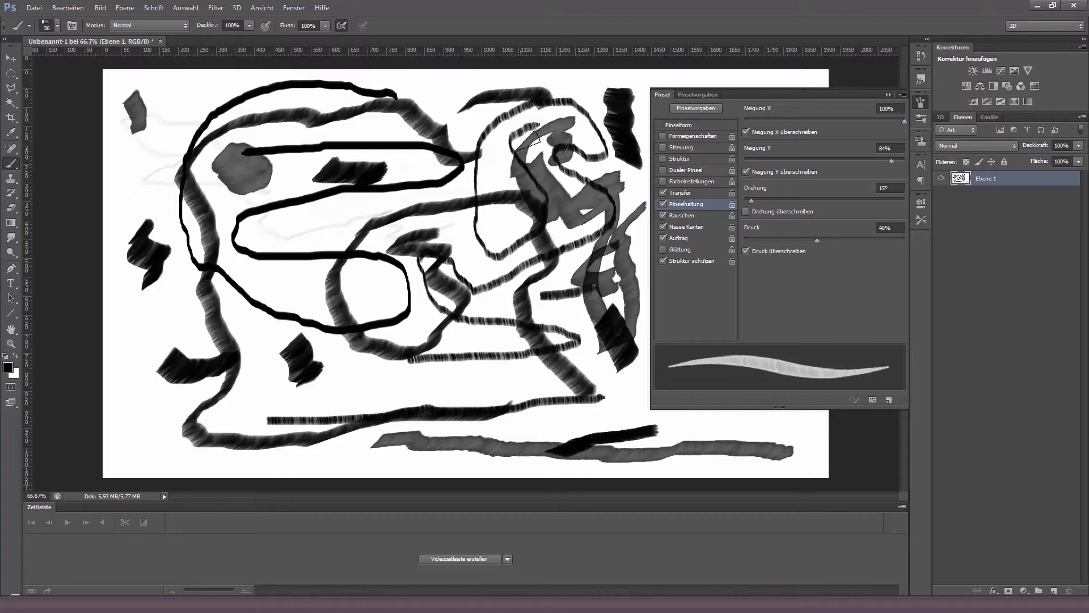
{"action": "left_click", "coordinate": [663, 250]}
{"action": "mouse_move", "coordinate": [463, 173]}
{"action": "left_mouse_down"}
{"action": "mouse_move", "coordinate": [463, 224]}
{"action": "mouse_move", "coordinate": [489, 84]}
{"action": "left_mouse_up"}
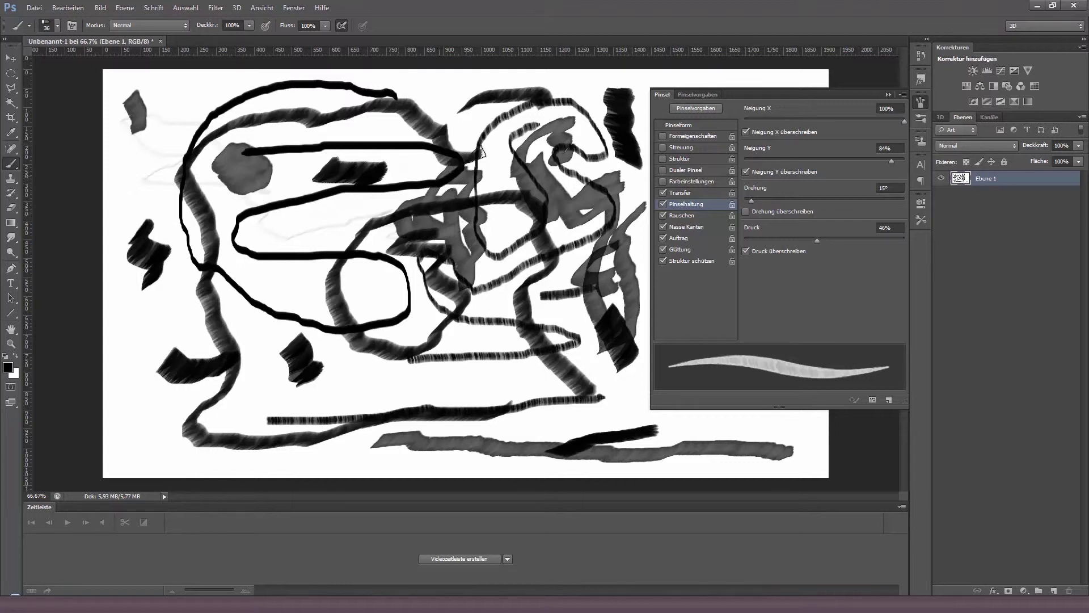
{"action": "left_click_drag", "start_coordinate": [582, 59], "coordinate": [596, 105]}
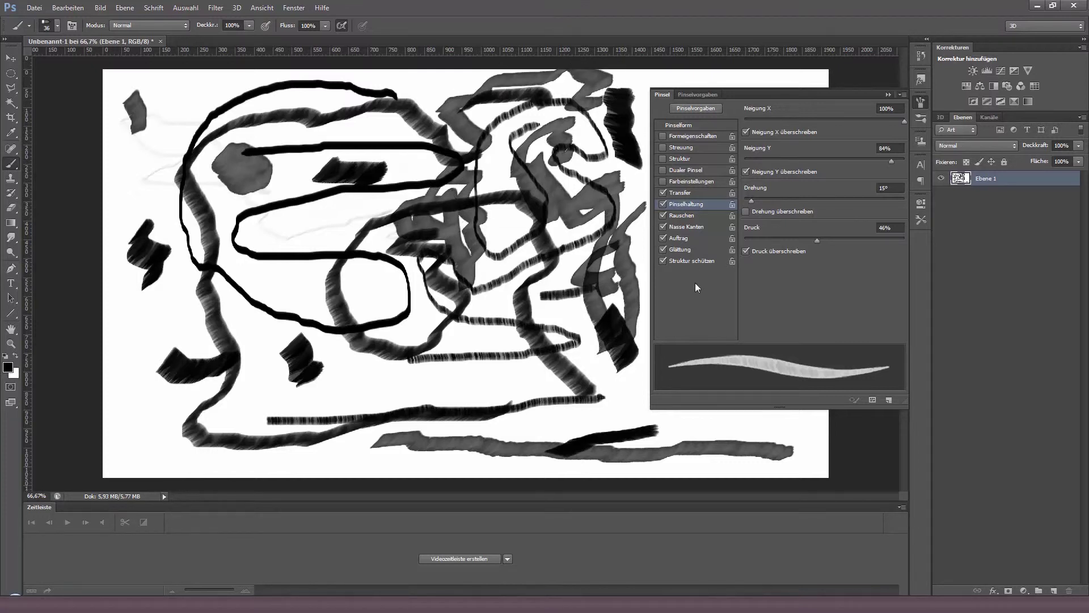
{"action": "left_click_drag", "start_coordinate": [326, 358], "coordinate": [273, 313]}
Compare grey test strokes with Protect Texture turned off and then re-enabled.
{"action": "left_click", "coordinate": [662, 261]}
{"action": "left_click_drag", "start_coordinate": [326, 225], "coordinate": [121, 250]}
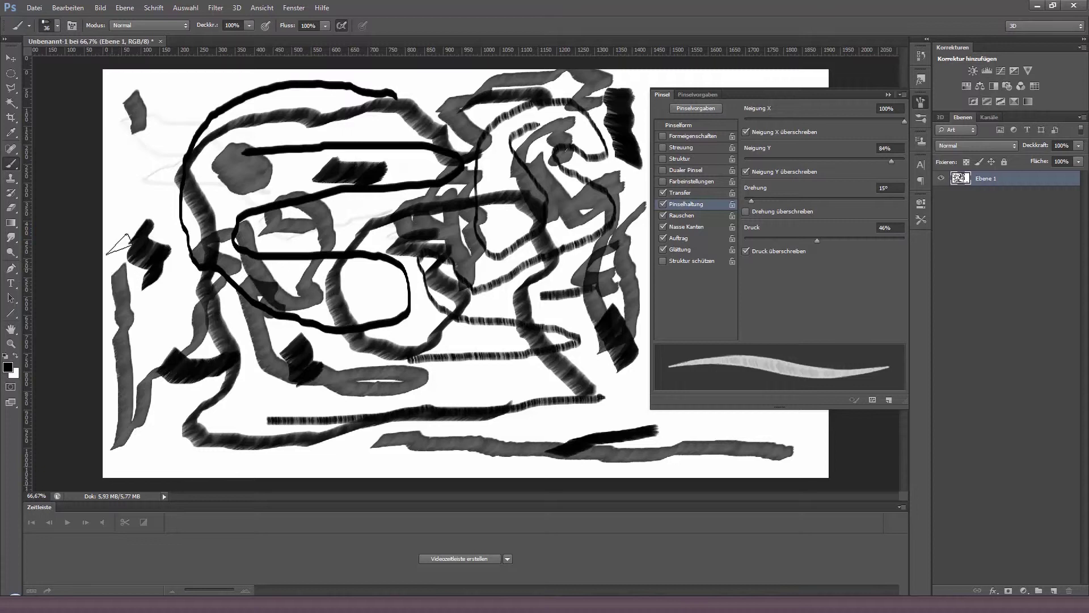
{"action": "left_click_drag", "start_coordinate": [109, 260], "coordinate": [164, 122]}
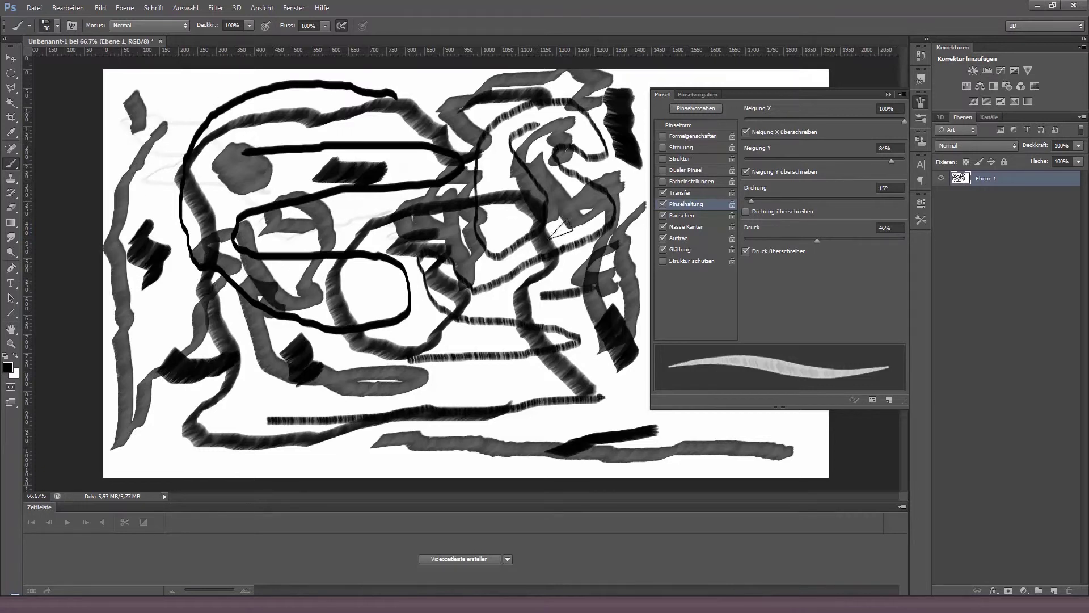
{"action": "left_click", "coordinate": [662, 260]}
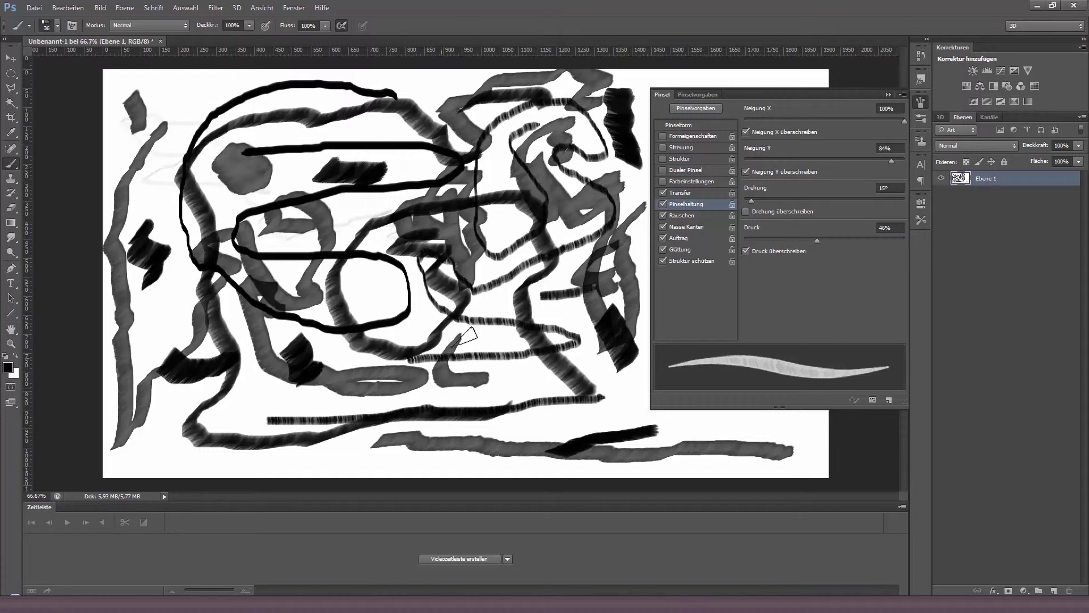
{"action": "left_click_drag", "start_coordinate": [470, 377], "coordinate": [516, 382]}
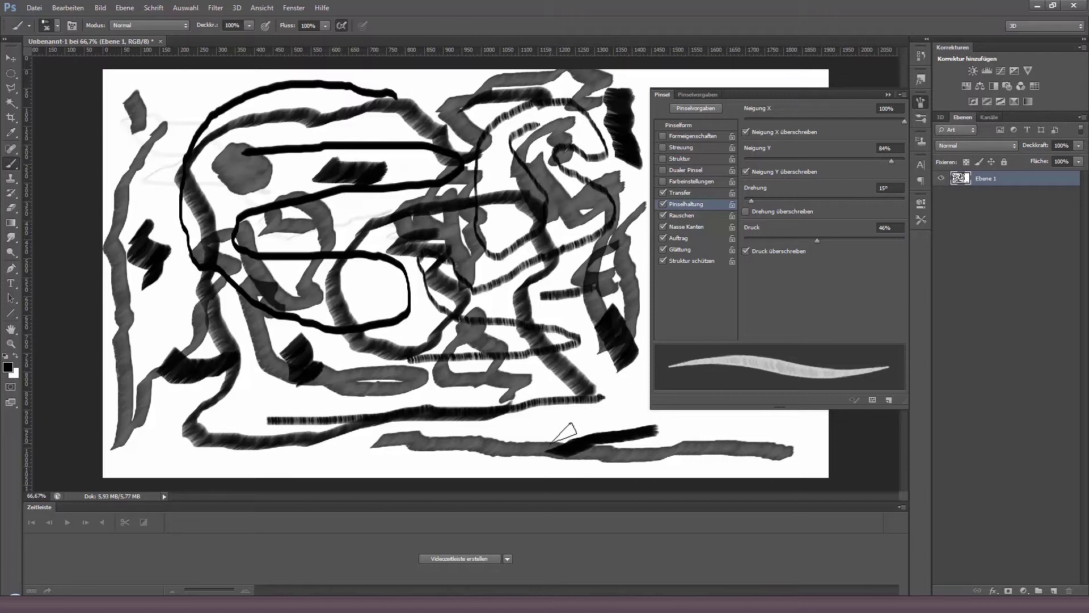
{"action": "left_click", "coordinate": [320, 449]}
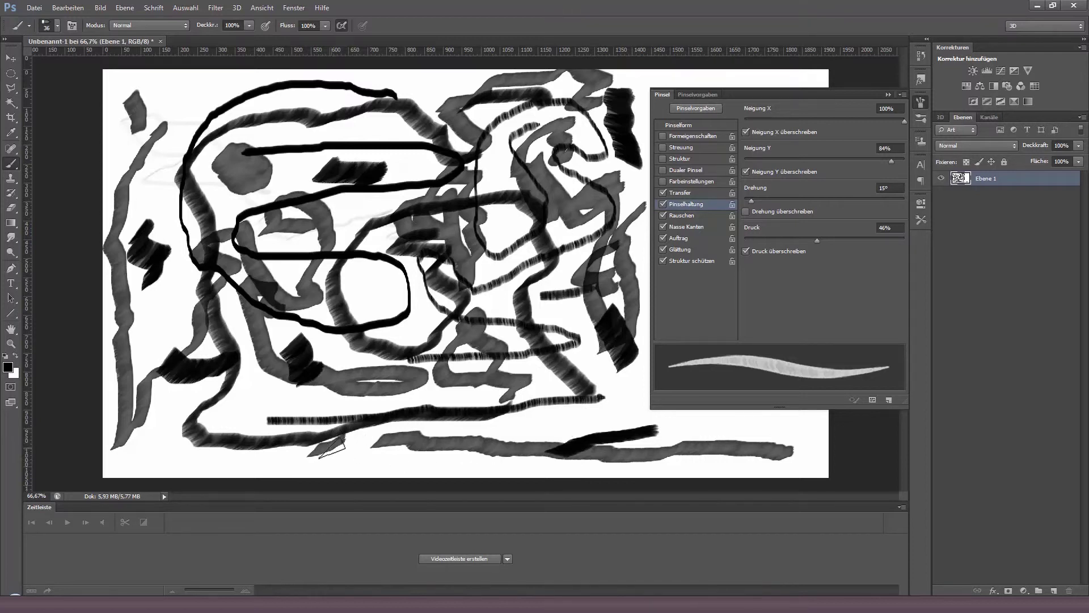
{"action": "left_click_drag", "start_coordinate": [332, 448], "coordinate": [366, 461]}
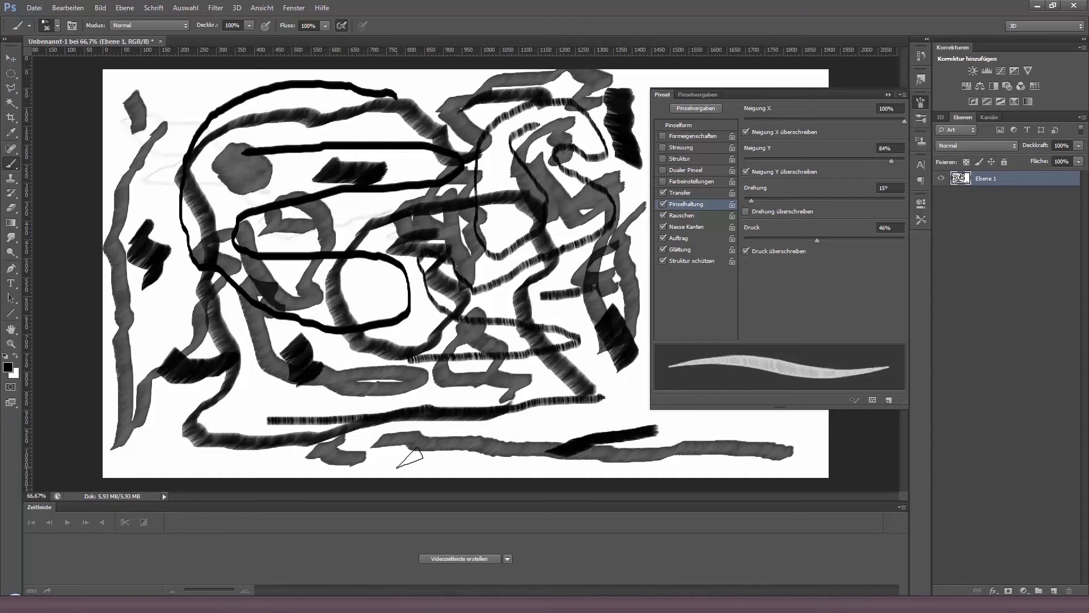
Switch to a bristle brush tip and paint a black bristle scribble near bottom centre.
{"action": "left_click", "coordinate": [59, 27]}
{"action": "left_click", "coordinate": [22, 113]}
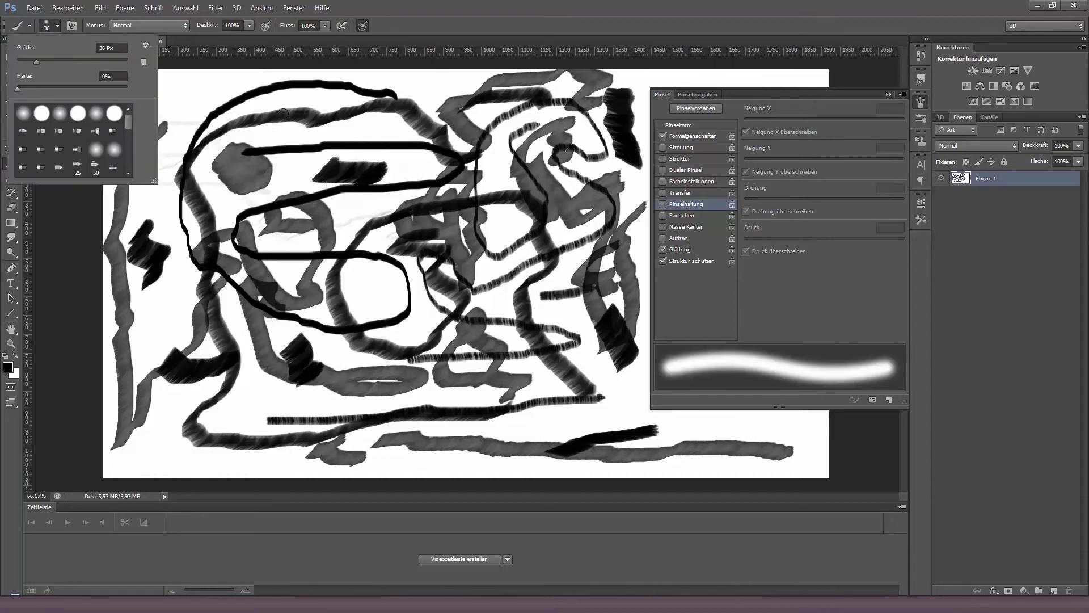
{"action": "left_click", "coordinate": [679, 125]}
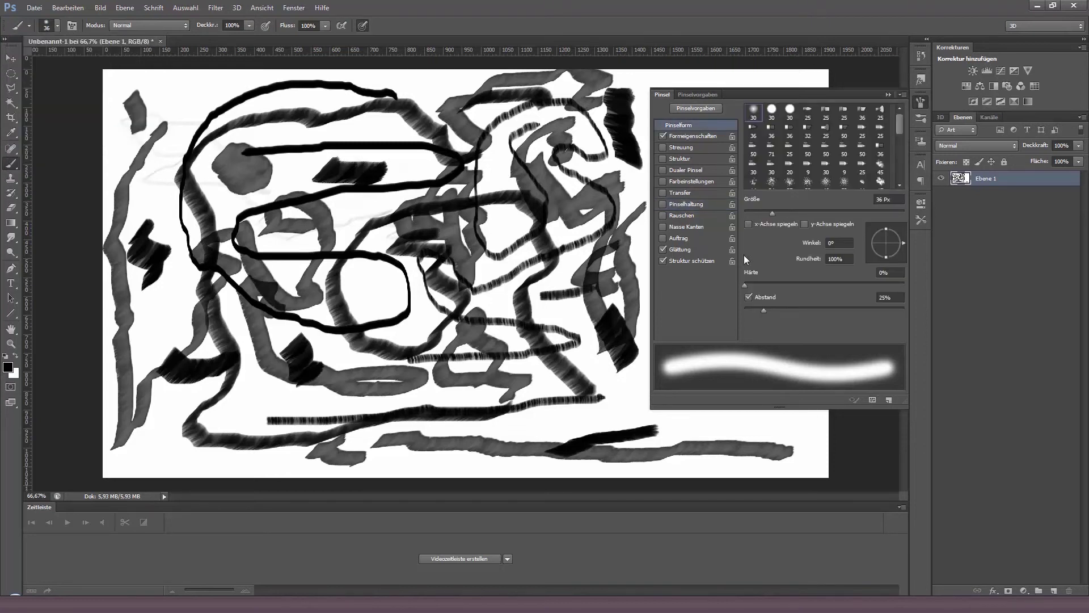
{"action": "left_click", "coordinate": [58, 25]}
{"action": "left_click", "coordinate": [59, 132]}
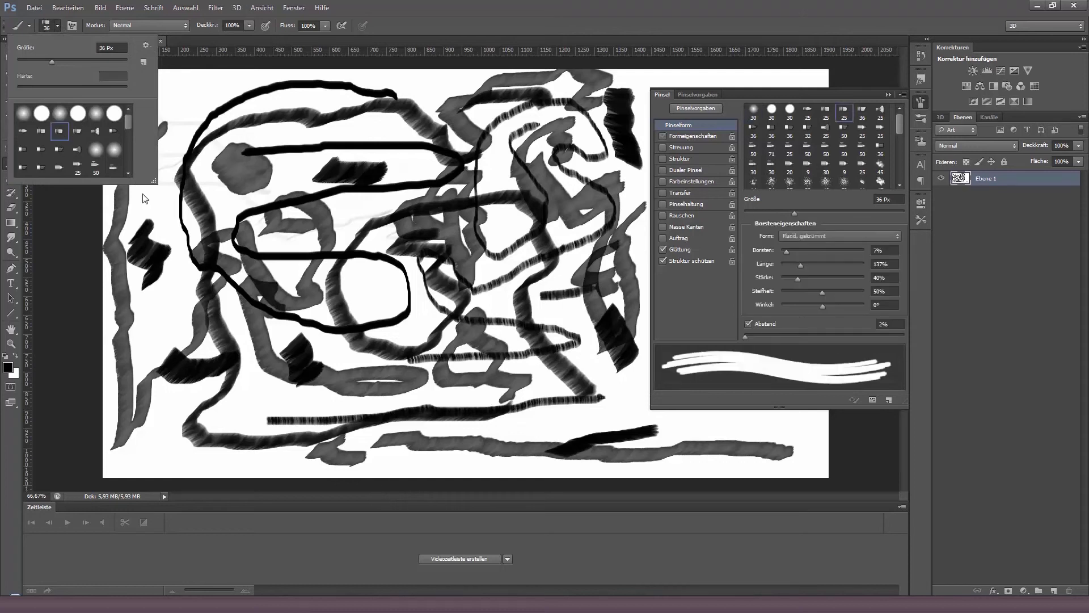
{"action": "left_click", "coordinate": [516, 401]}
{"action": "left_click_drag", "start_coordinate": [523, 405], "coordinate": [587, 425]}
Set bristles to 35% and length to 58%, painting a black bristle stroke after each.
{"action": "left_click_drag", "start_coordinate": [800, 251], "coordinate": [810, 252]}
{"action": "left_click_drag", "start_coordinate": [519, 271], "coordinate": [528, 296]}
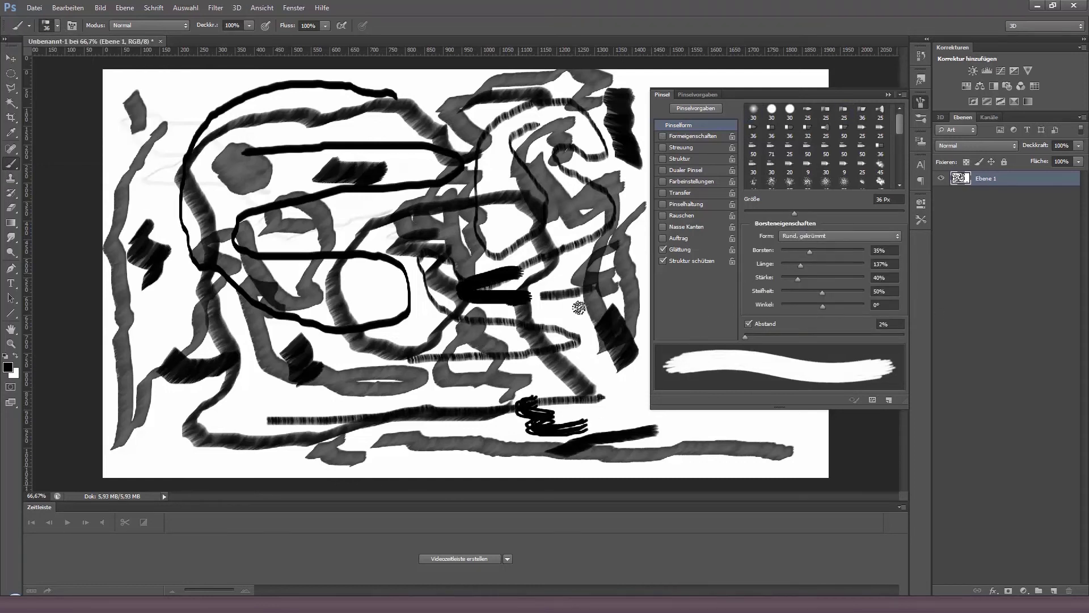
{"action": "left_click_drag", "start_coordinate": [801, 265], "coordinate": [786, 265]}
{"action": "left_click_drag", "start_coordinate": [437, 294], "coordinate": [357, 322]}
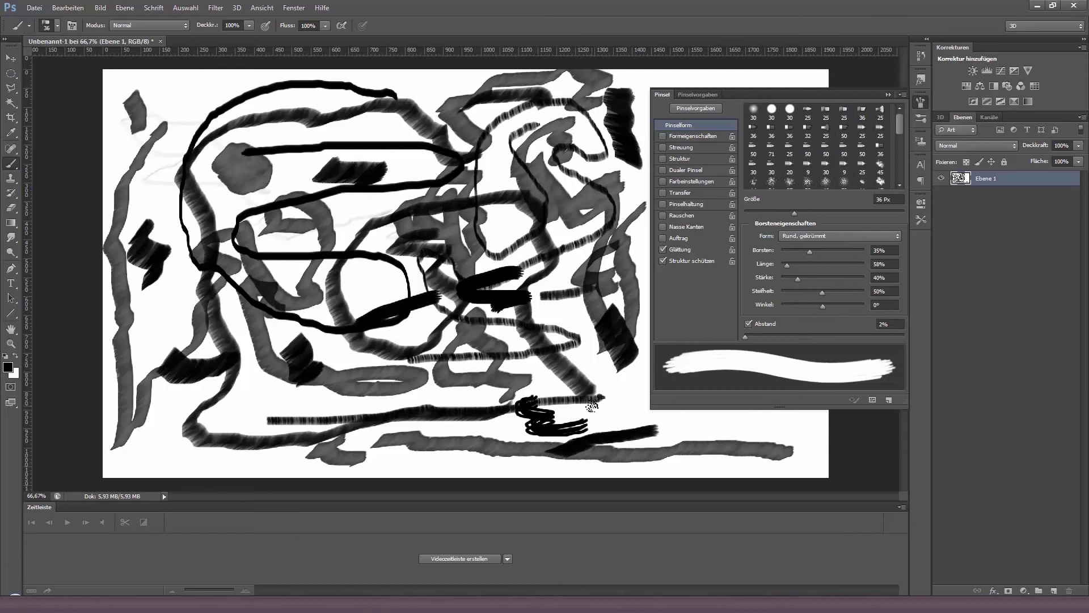